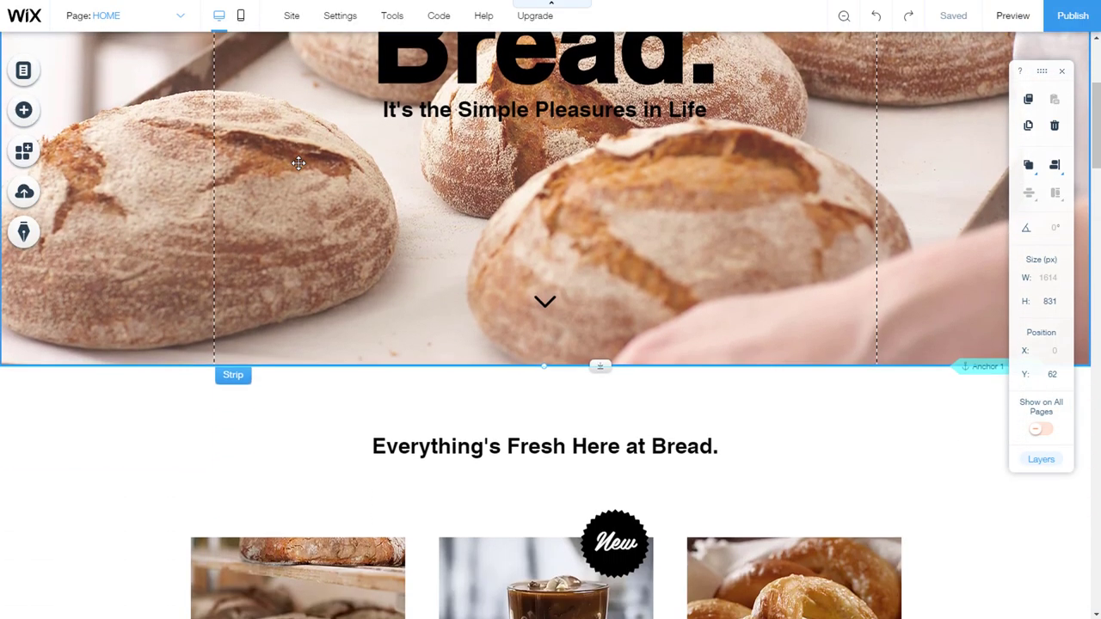
pyautogui.scroll(-2, 298, 164)
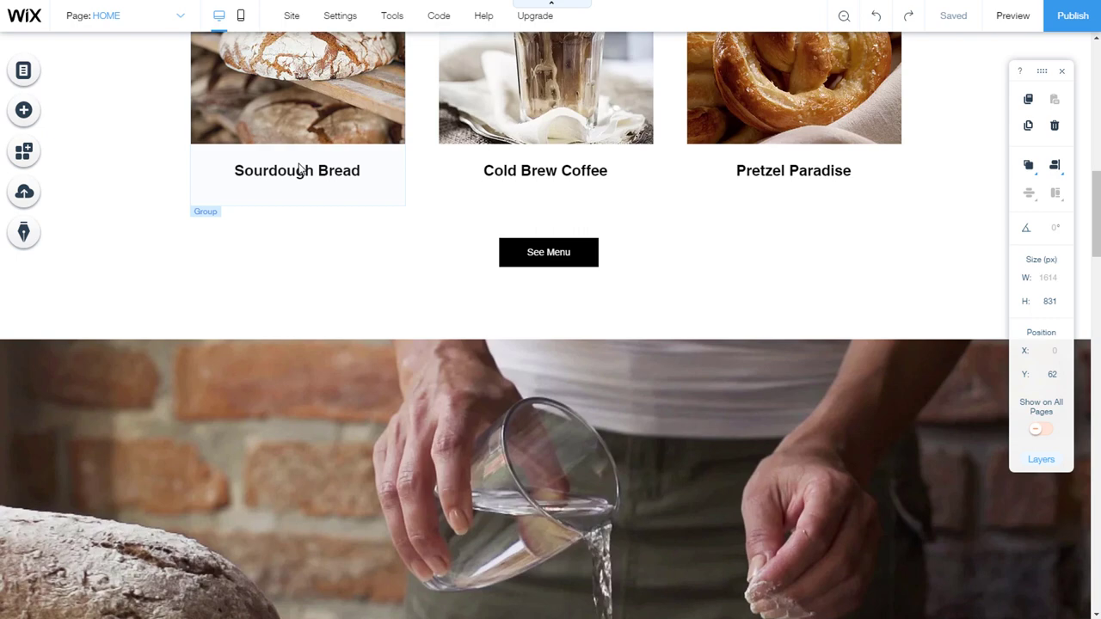
# Switch to the mobile layout and scroll down the HOME page to the products and About Our Bakery.
pyautogui.scroll(10, 298, 163)
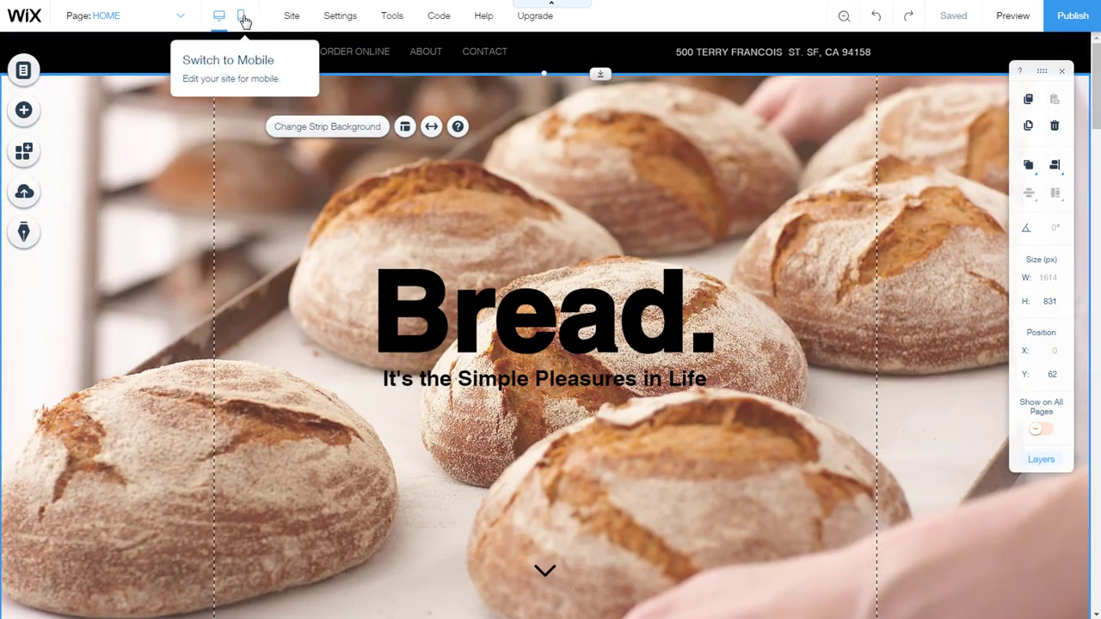
pyautogui.click(243, 17)
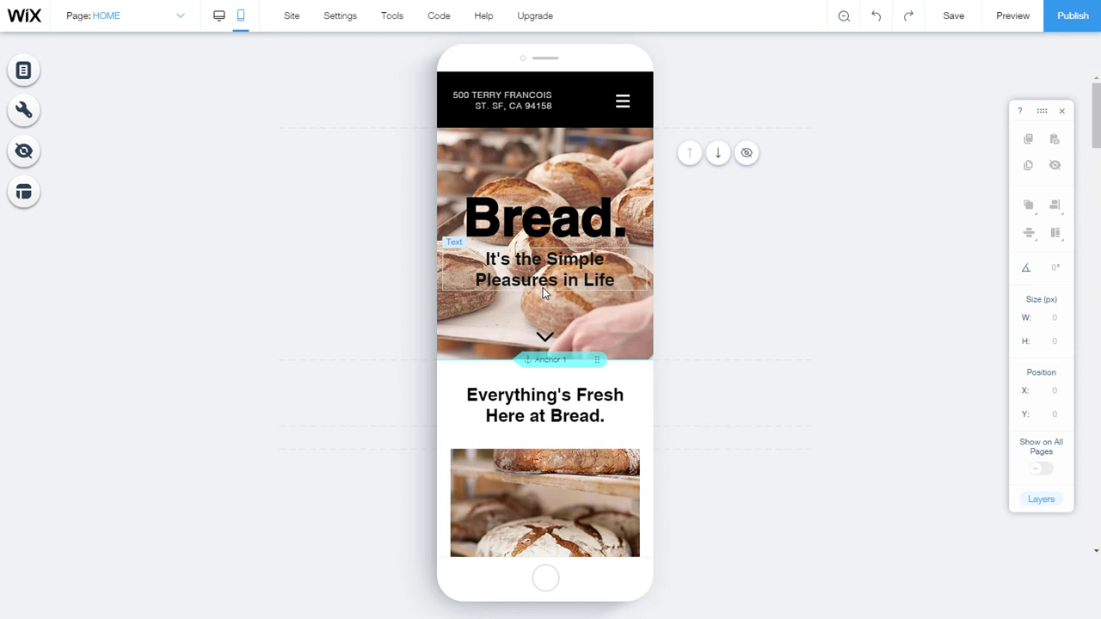
pyautogui.scroll(-3, 543, 288)
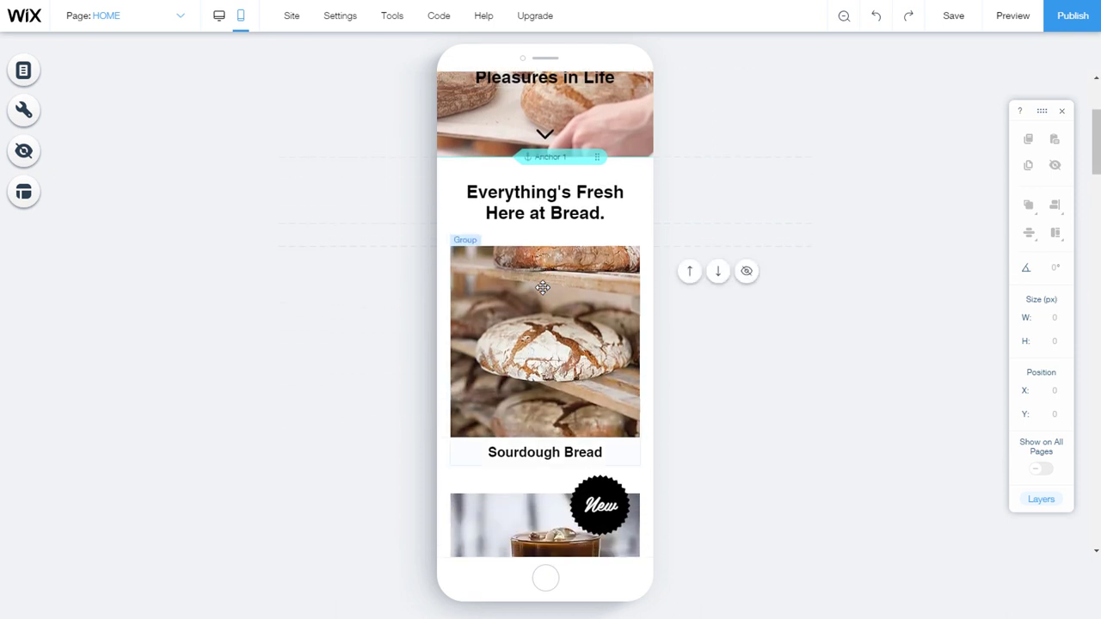
pyautogui.scroll(-7, 543, 287)
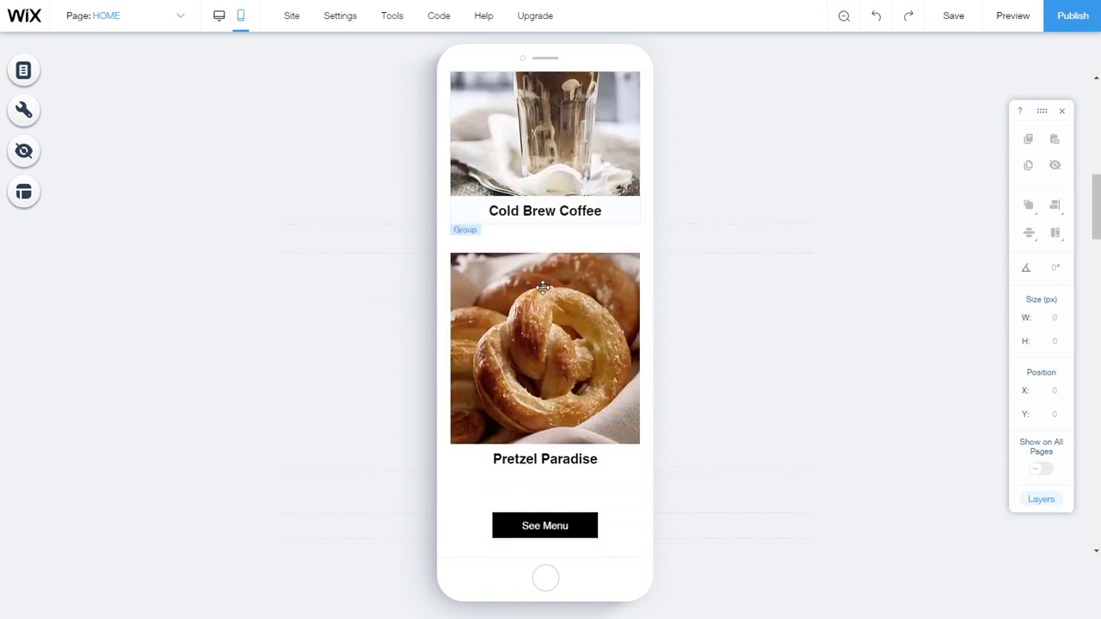
pyautogui.scroll(-5, 542, 287)
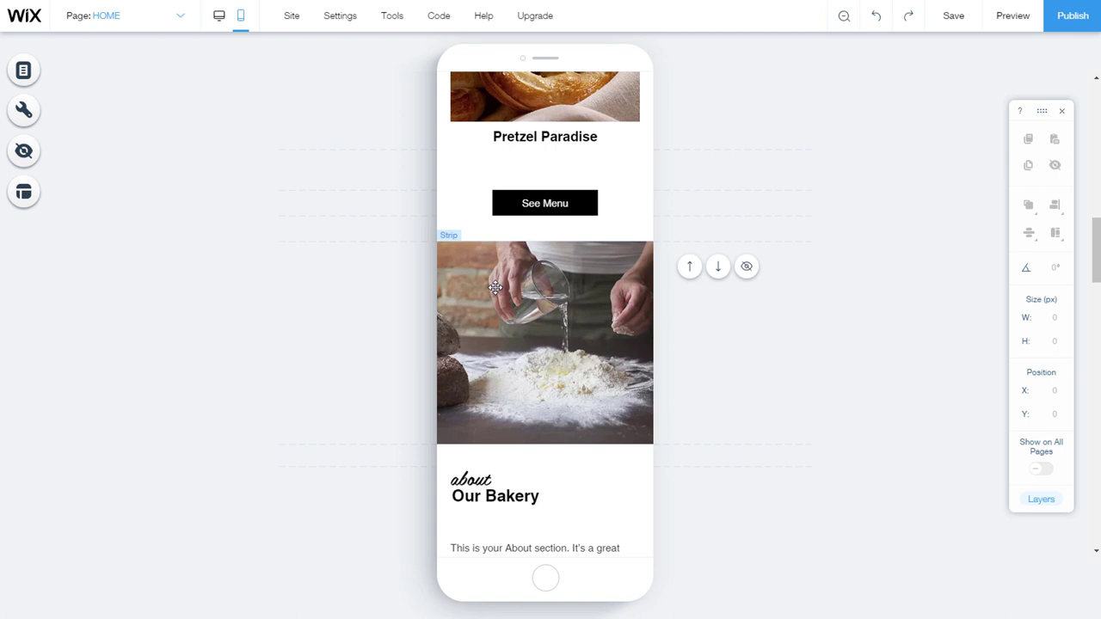
# Resize the flour-pouring strip to 276 px tall and move it up to Y 1730.
pyautogui.click(496, 287)
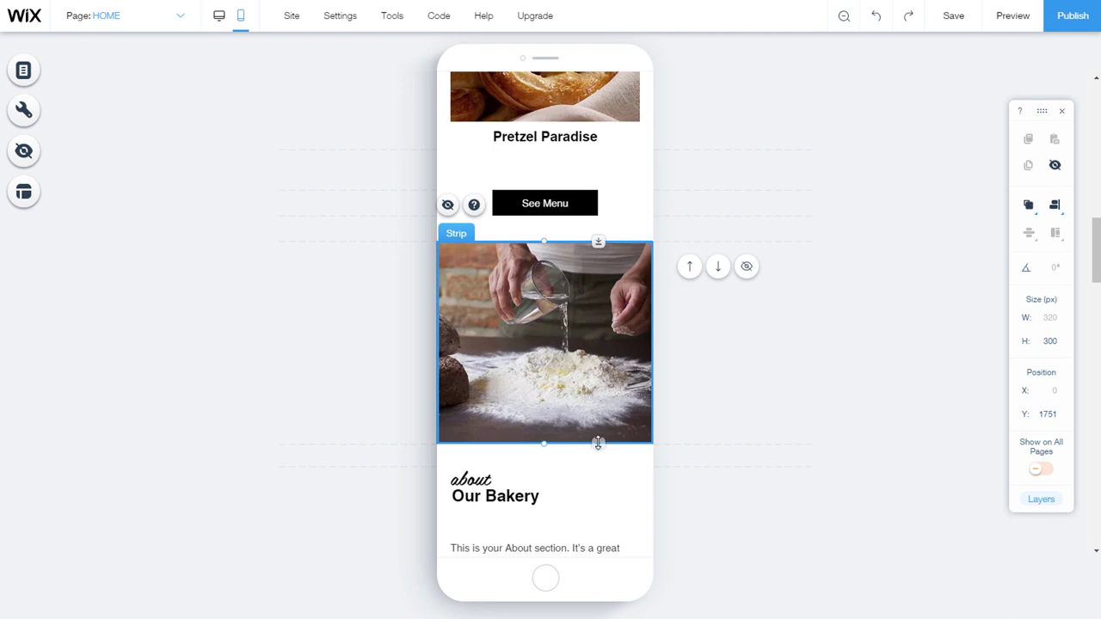
pyautogui.moveTo(598, 443); pyautogui.dragTo(598, 392)
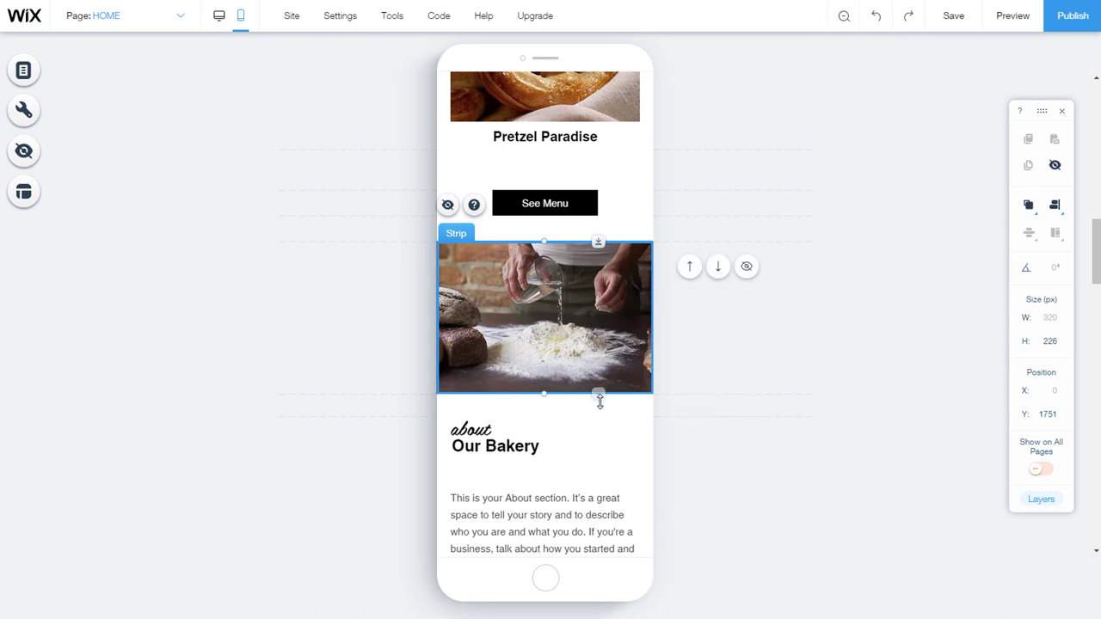
pyautogui.moveTo(600, 400); pyautogui.dragTo(601, 427)
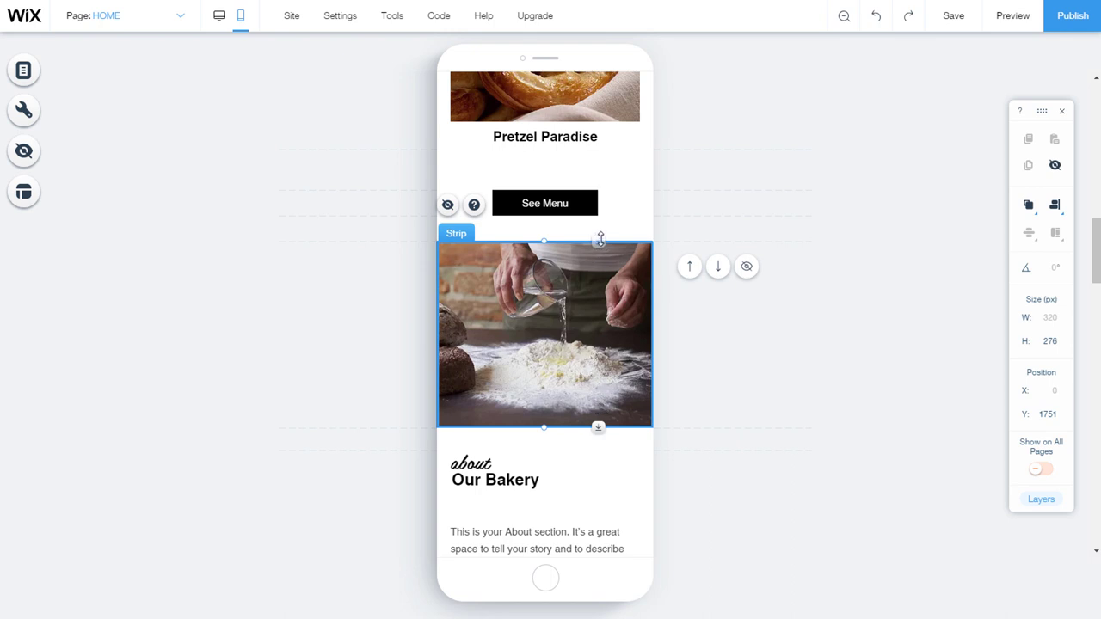
pyautogui.moveTo(600, 239); pyautogui.dragTo(599, 228)
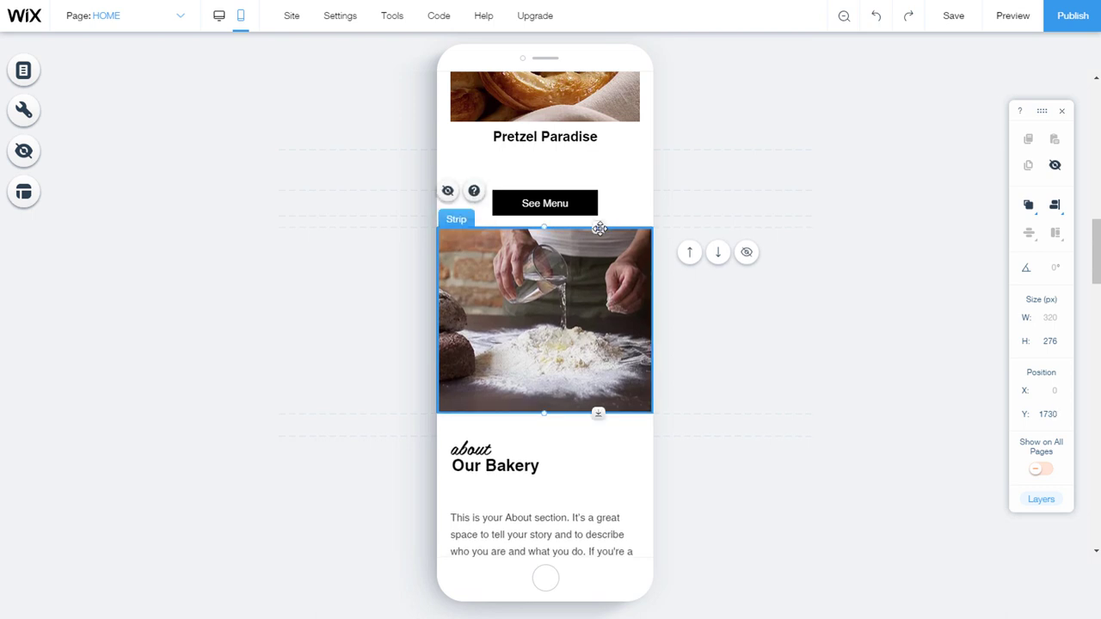
pyautogui.scroll(-3, 608, 322)
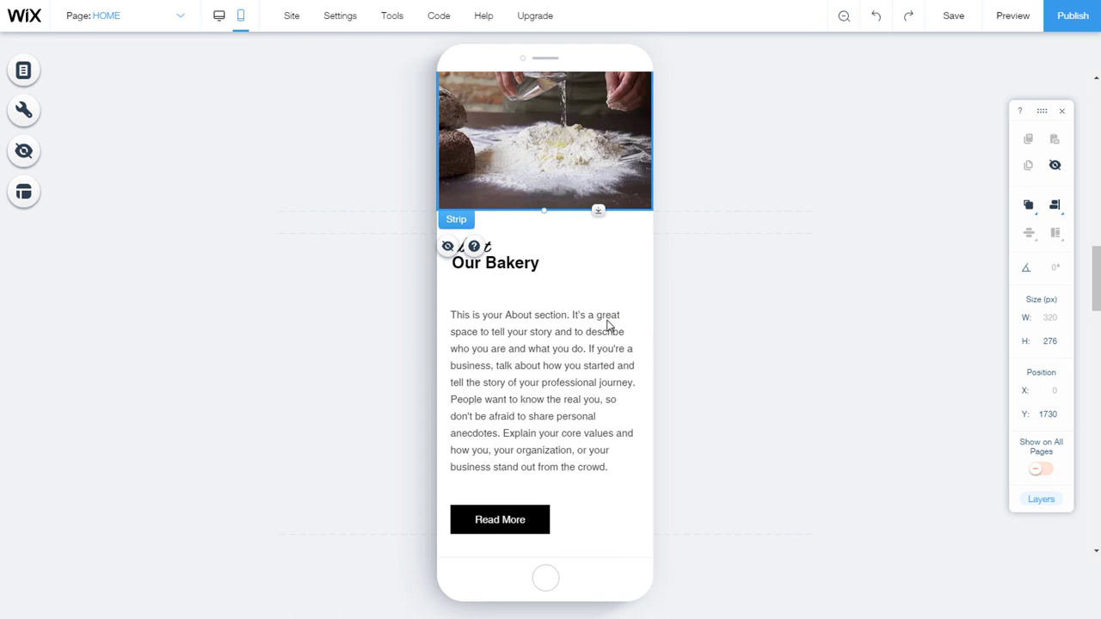
pyautogui.scroll(3, 608, 323)
pyautogui.scroll(1, 608, 325)
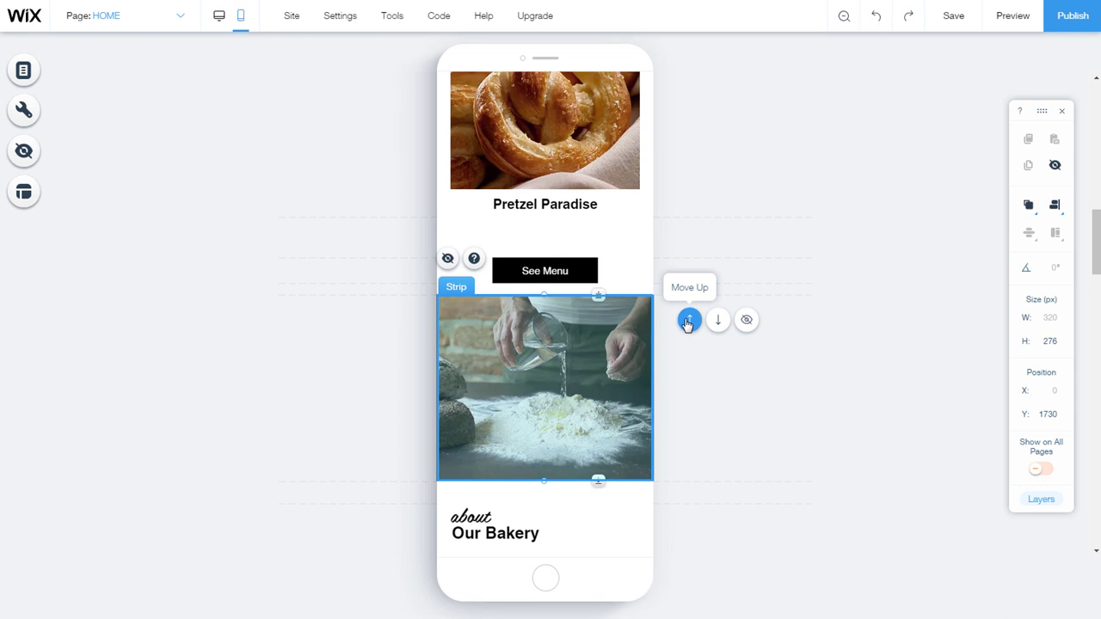
pyautogui.click(688, 321)
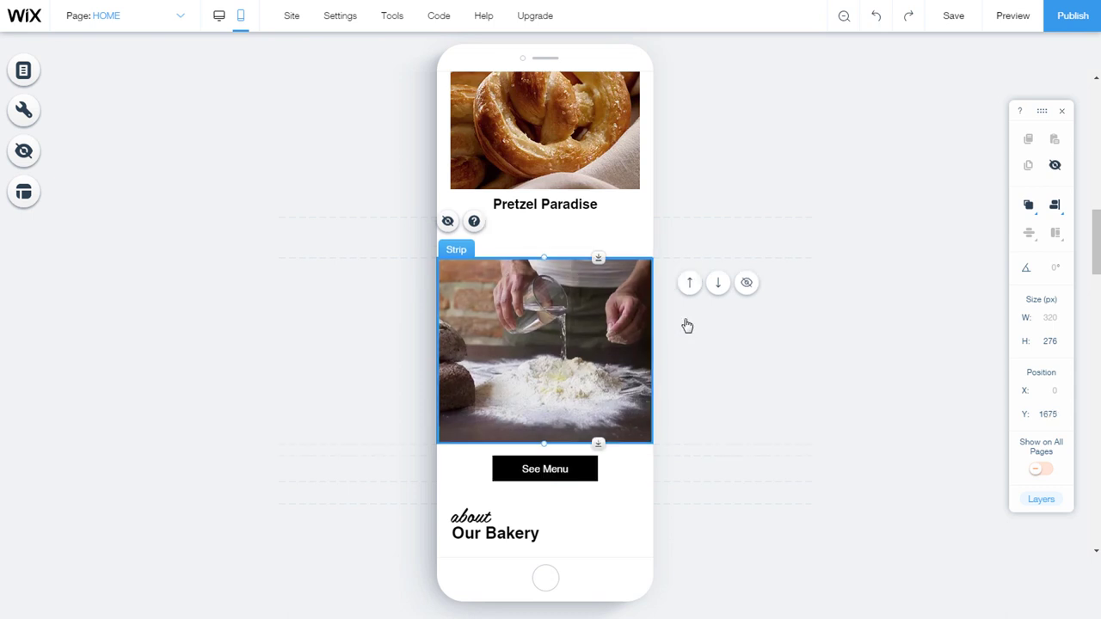
pyautogui.click(690, 283)
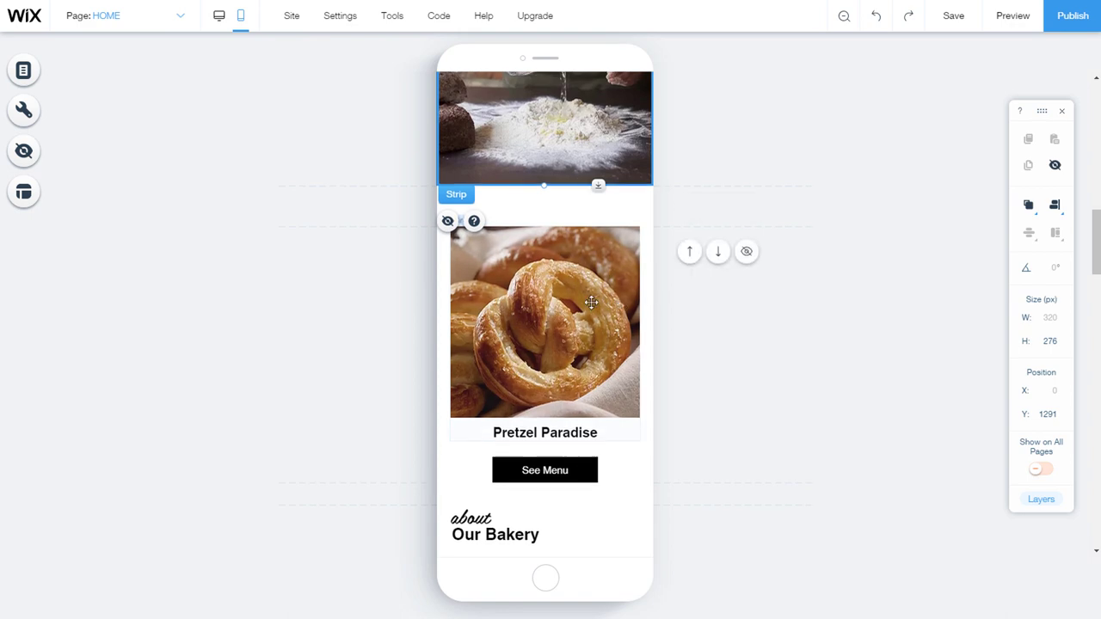
pyautogui.scroll(2, 592, 301)
pyautogui.scroll(-2, 591, 302)
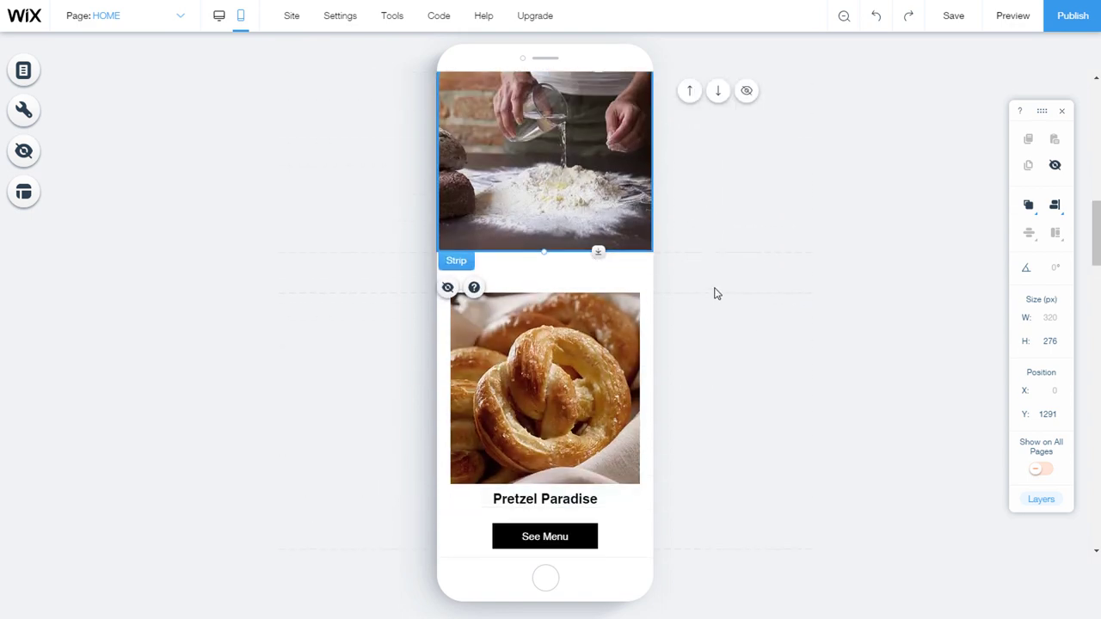
pyautogui.click(718, 93)
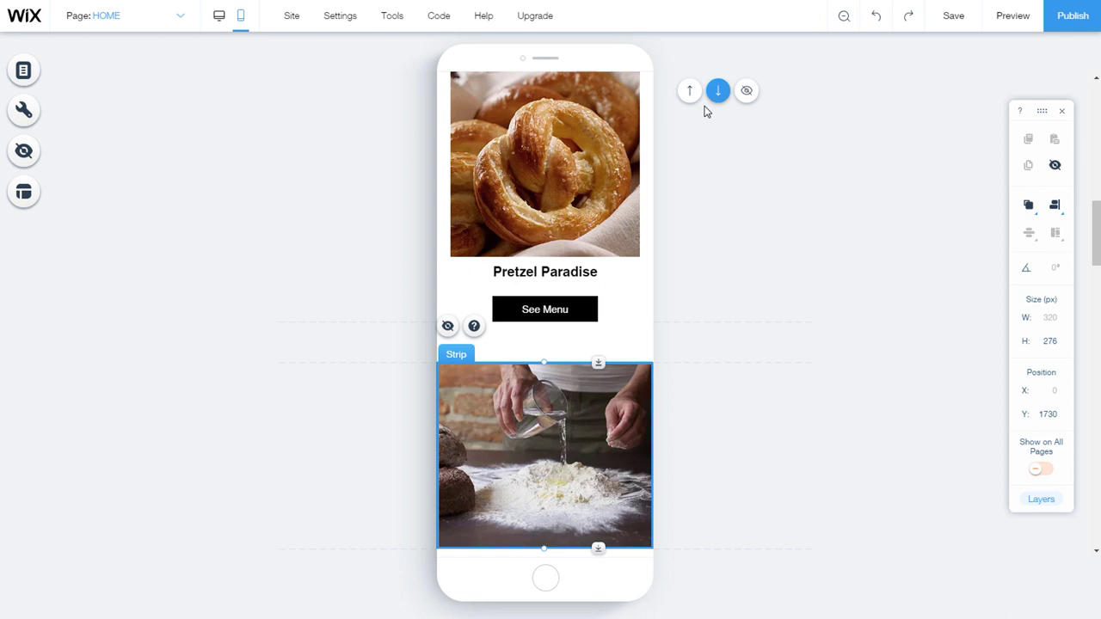
pyautogui.scroll(-3, 613, 275)
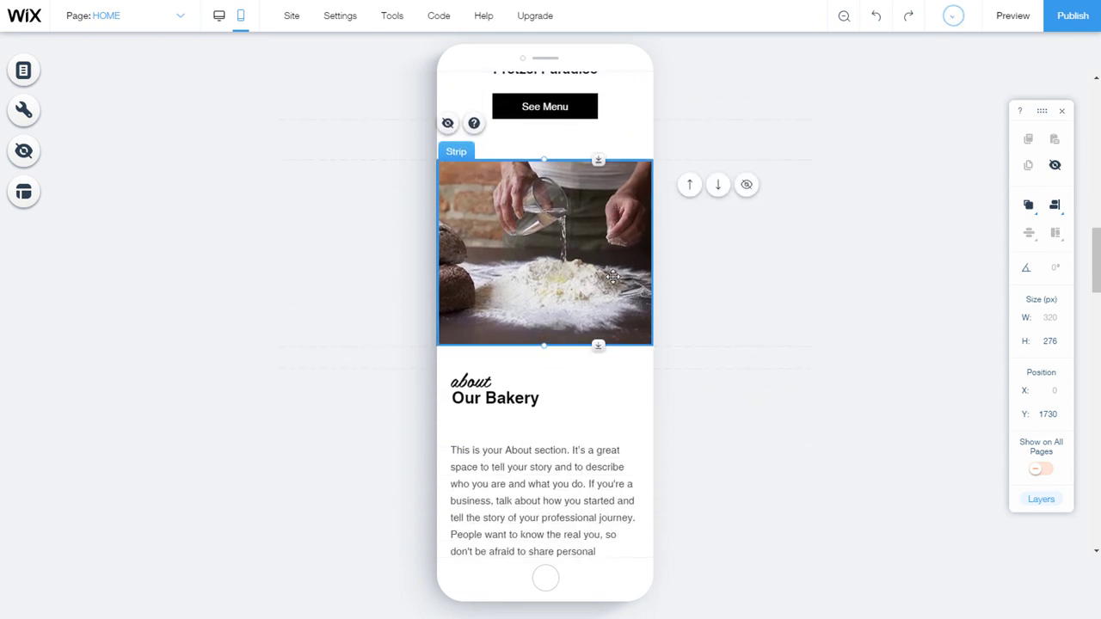
pyautogui.click(746, 185)
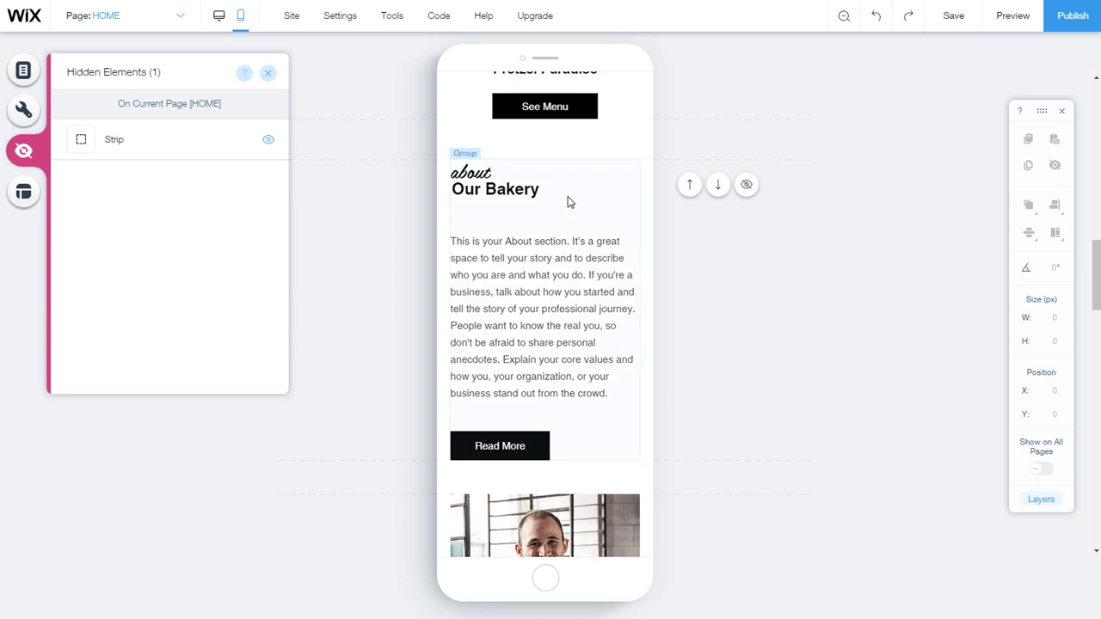
pyautogui.scroll(3, 568, 202)
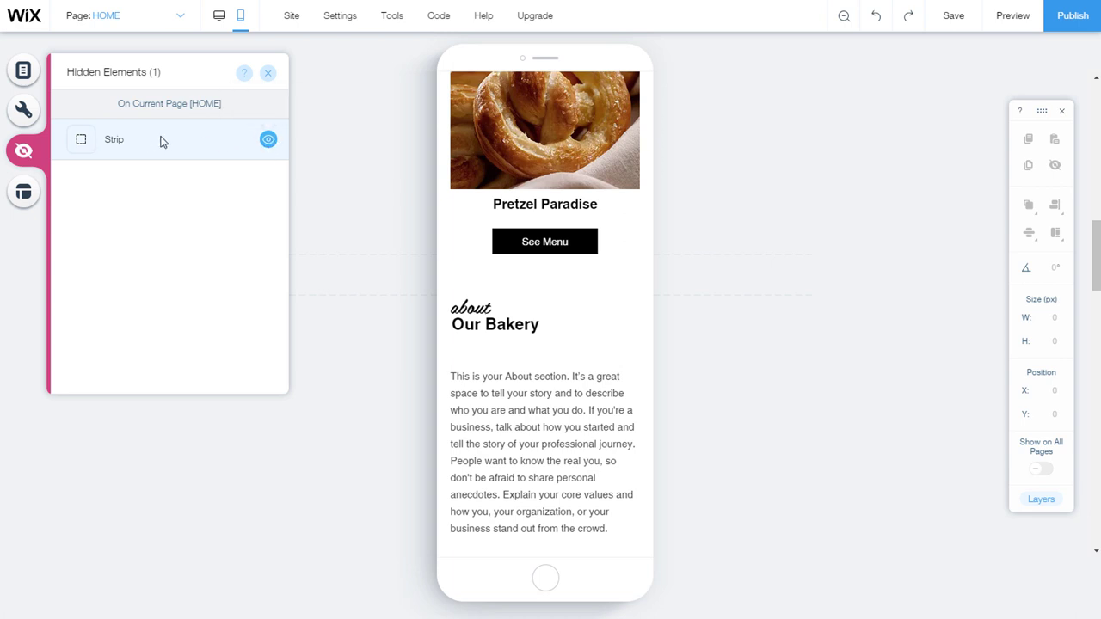
pyautogui.click(270, 77)
pyautogui.scroll(-6, 612, 275)
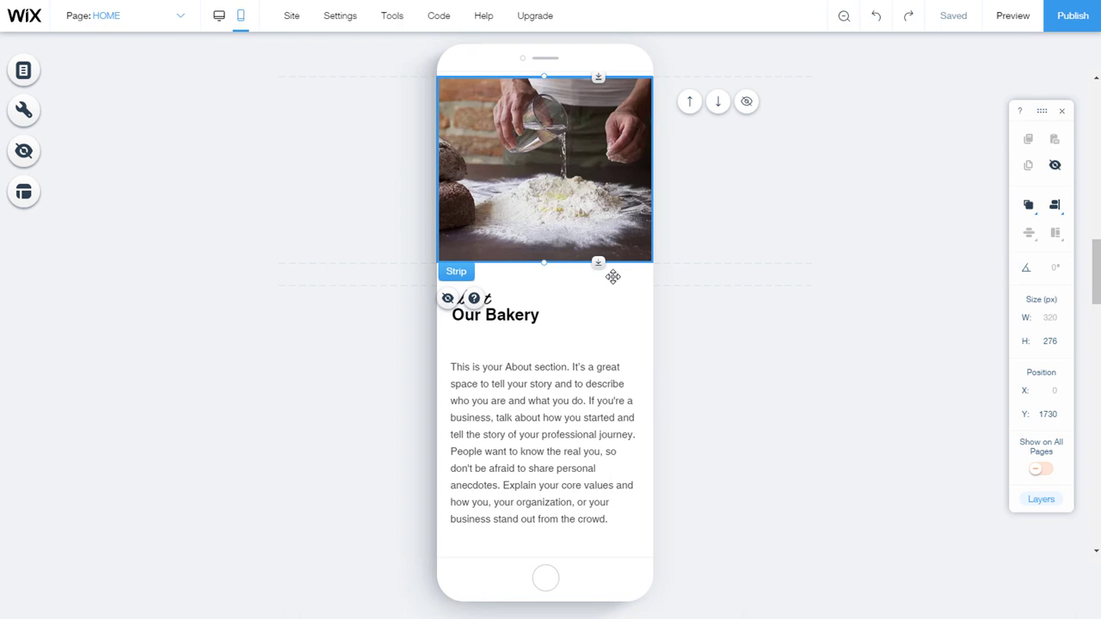
pyautogui.scroll(-10, 613, 276)
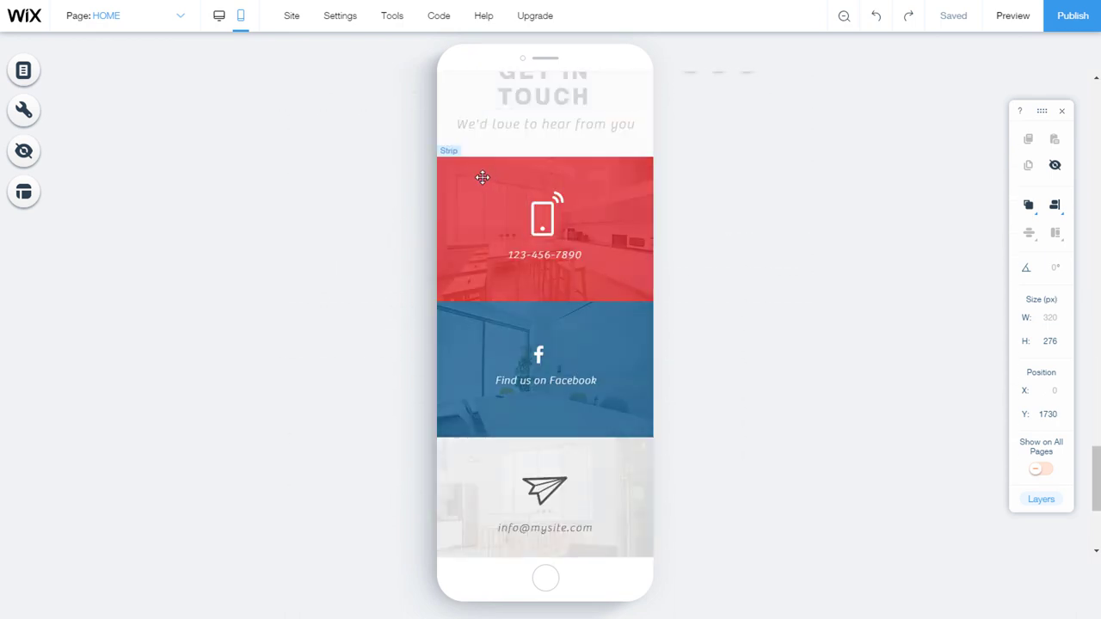
# Shorten the red phone column to 194 px and set the Facebook column to 192 px tall.
pyautogui.click(482, 178)
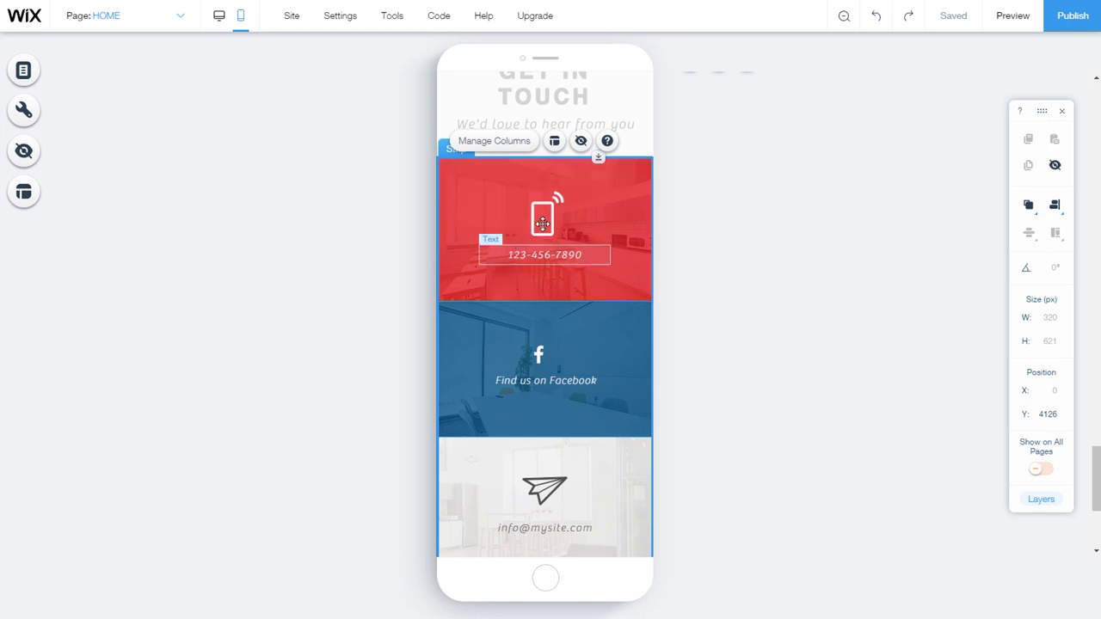
pyautogui.click(471, 220)
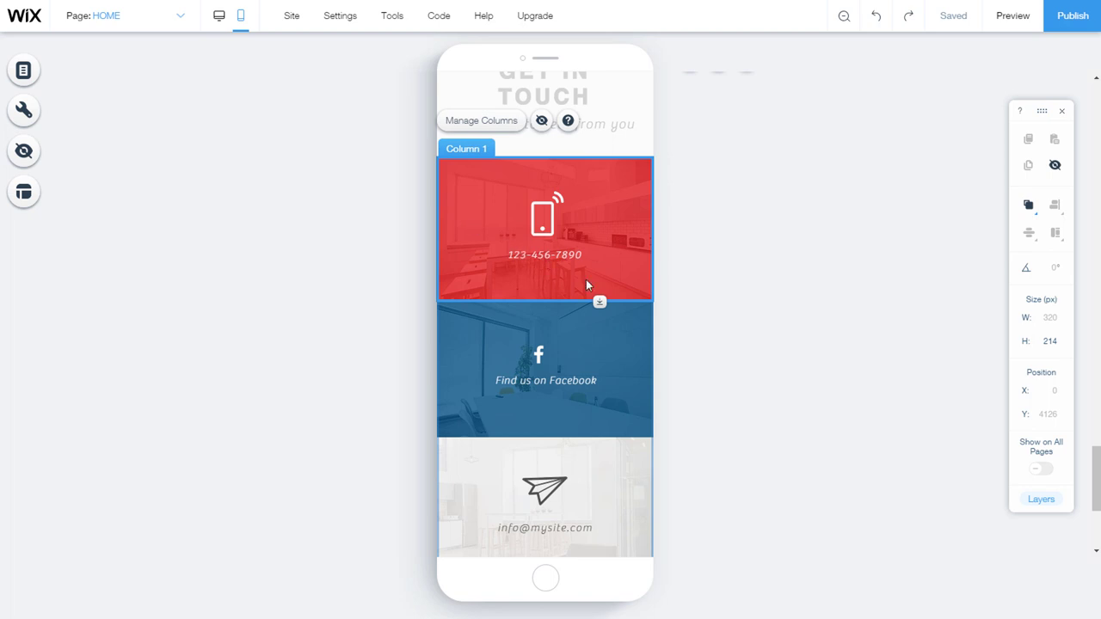
pyautogui.moveTo(600, 301)
pyautogui.mouseDown()
pyautogui.moveTo(598, 272)
pyautogui.moveTo(599, 288)
pyautogui.mouseUp()
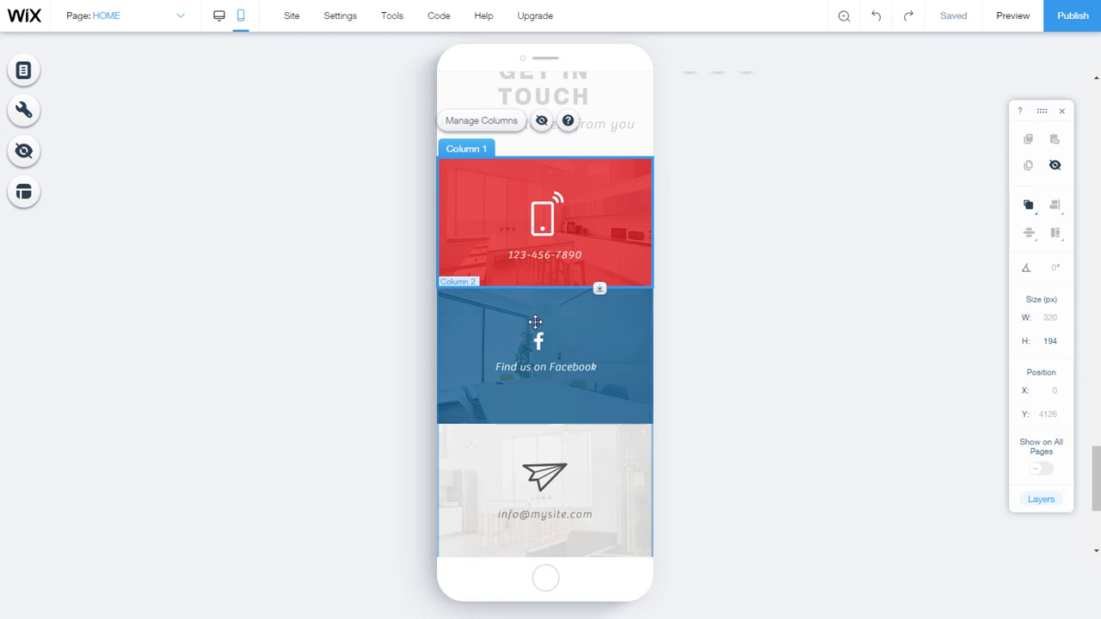
pyautogui.click(506, 339)
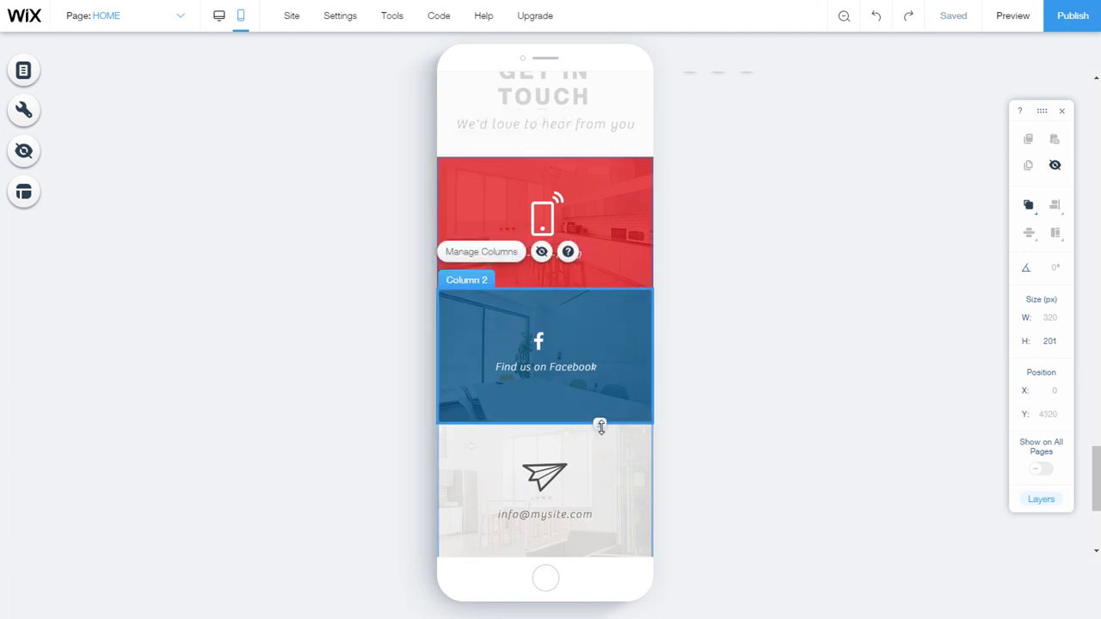
pyautogui.moveTo(601, 436); pyautogui.dragTo(598, 418)
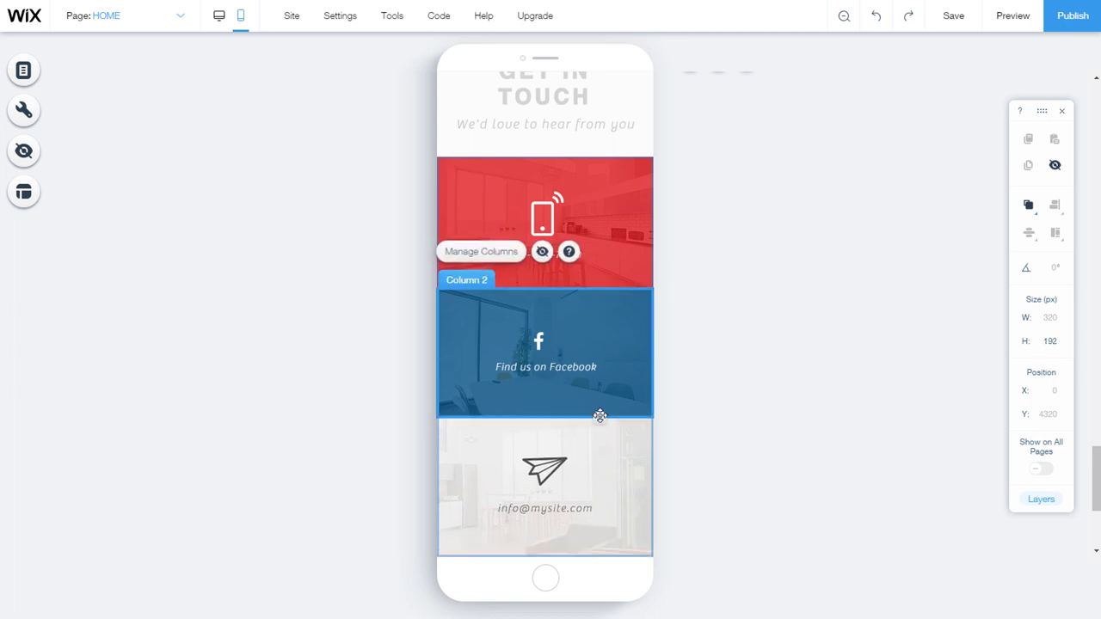
# Move the Facebook column above the phone column and back, then hide the Facebook column on mobile.
pyautogui.click(499, 260)
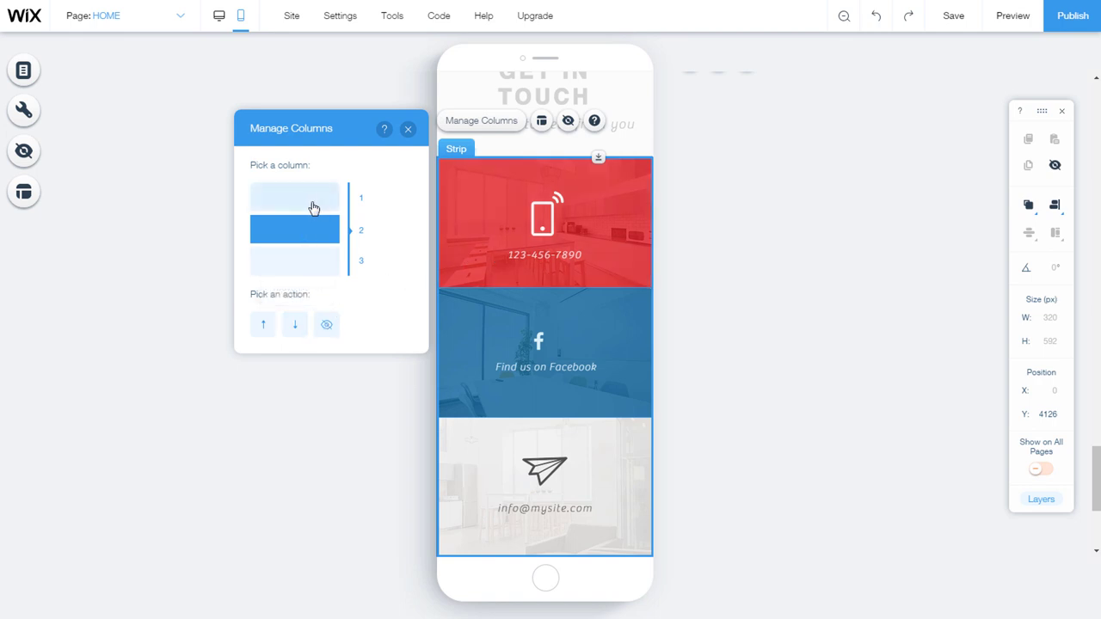
pyautogui.click(264, 326)
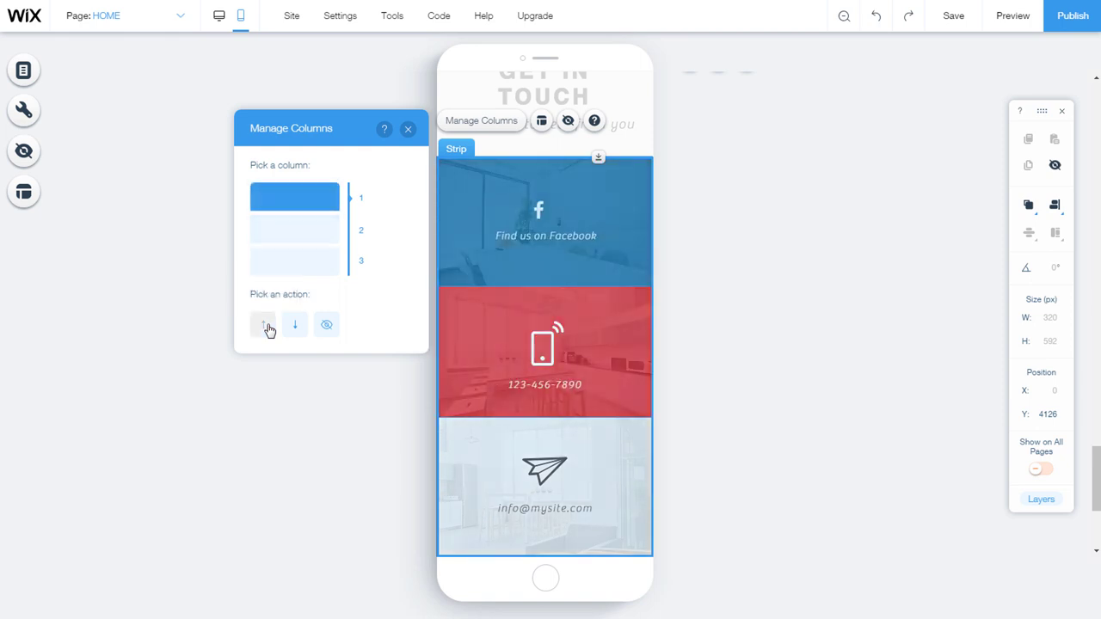
pyautogui.click(301, 327)
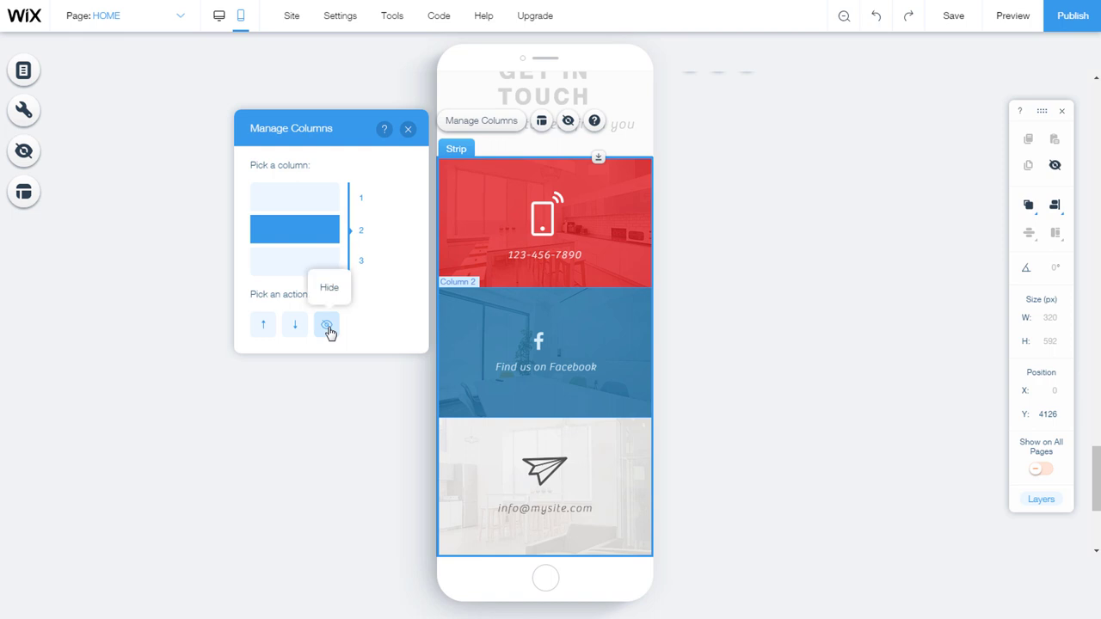
pyautogui.click(327, 326)
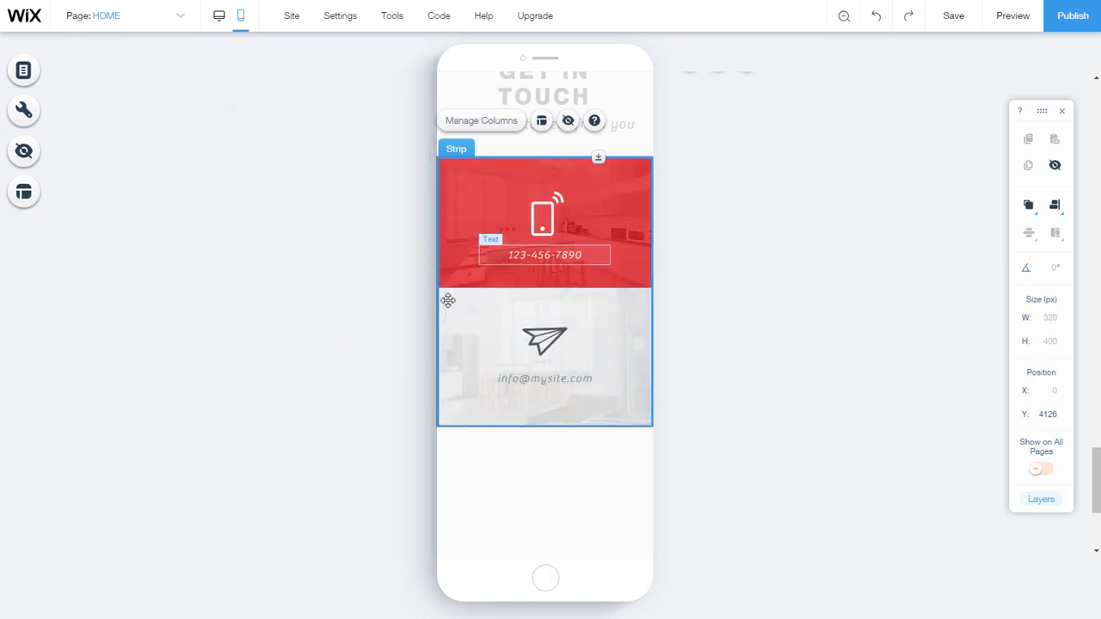
# Undo hiding Facebook, then hide and restore the phone column so all three columns show.
pyautogui.hotkey('ctrl', 'z')
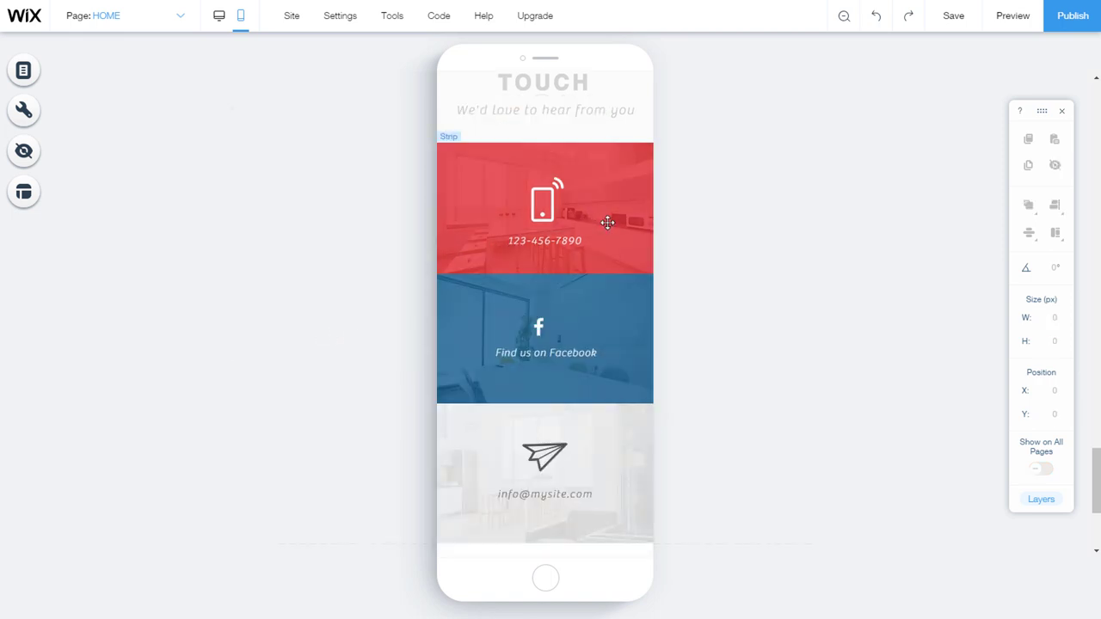
pyautogui.click(622, 233)
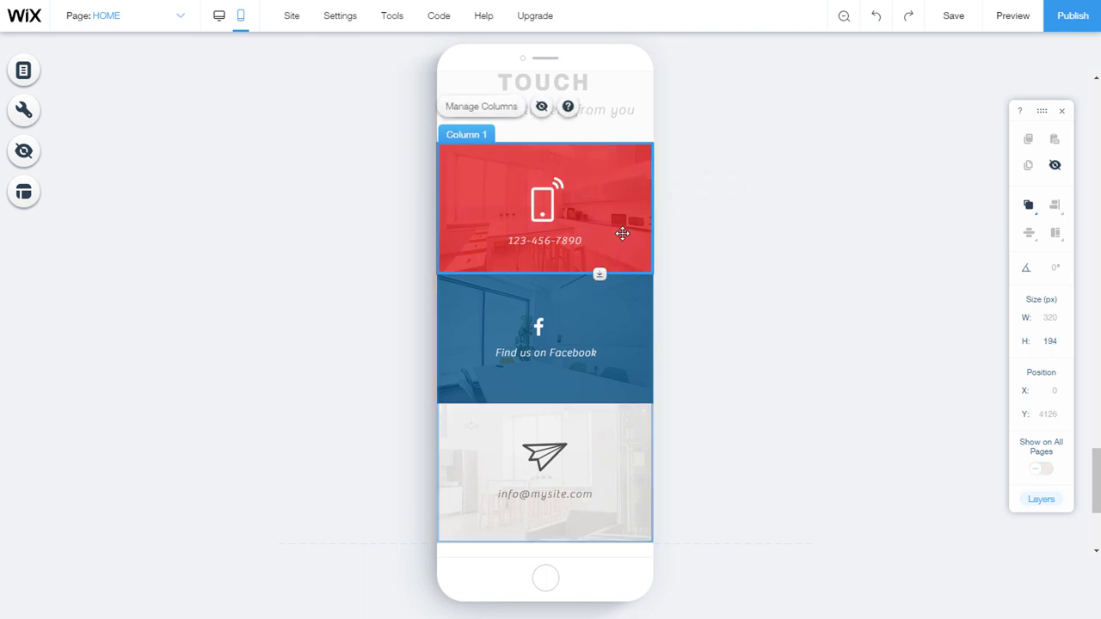
pyautogui.click(542, 108)
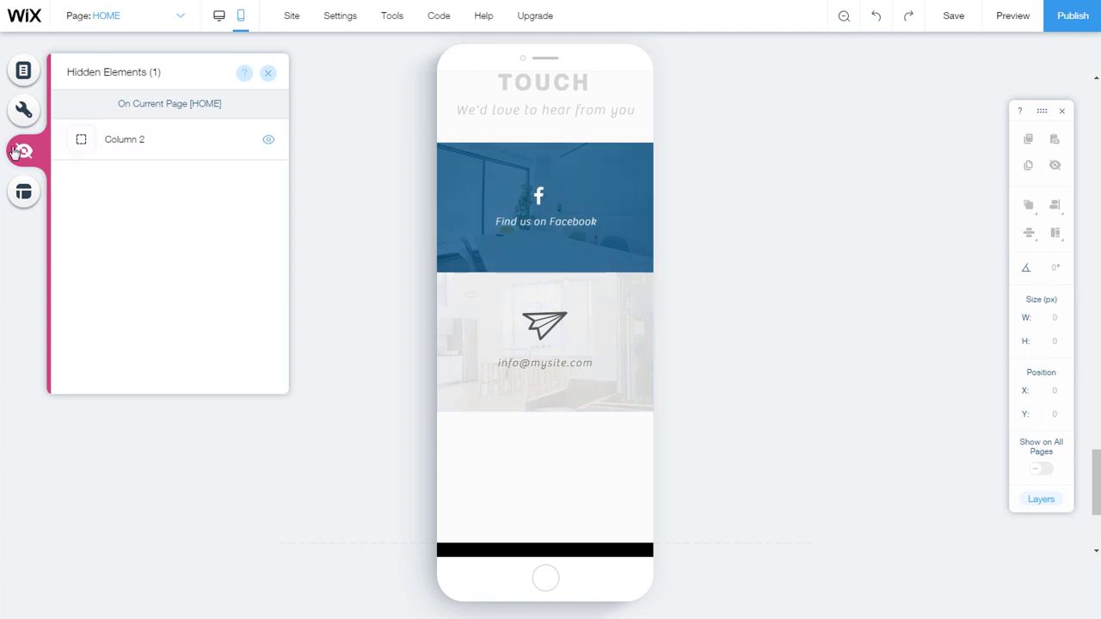
pyautogui.click(268, 74)
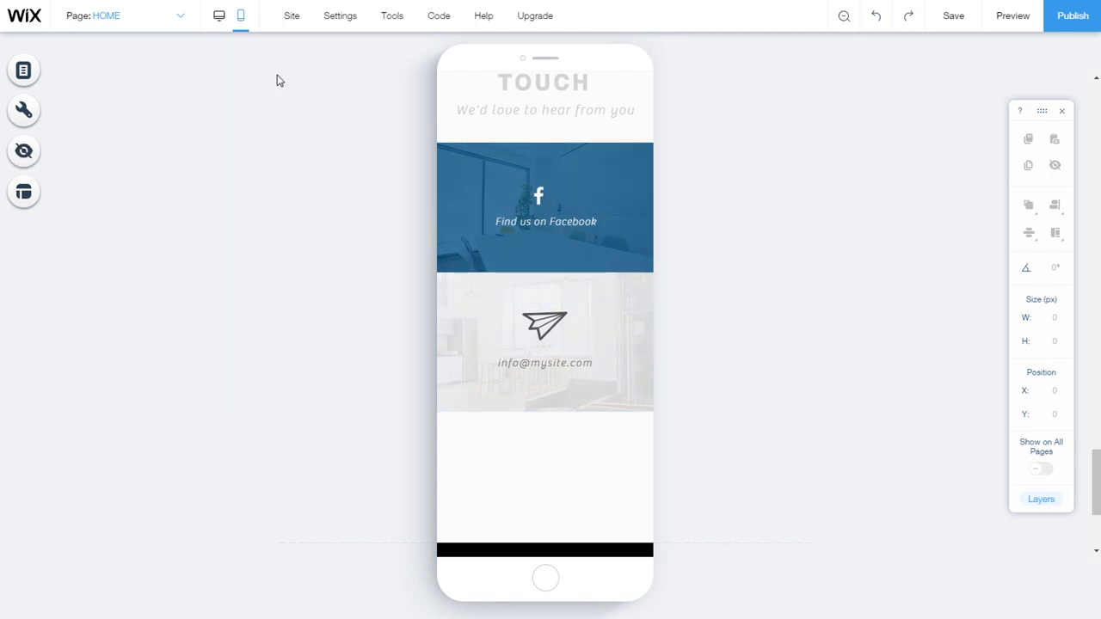
pyautogui.click(874, 16)
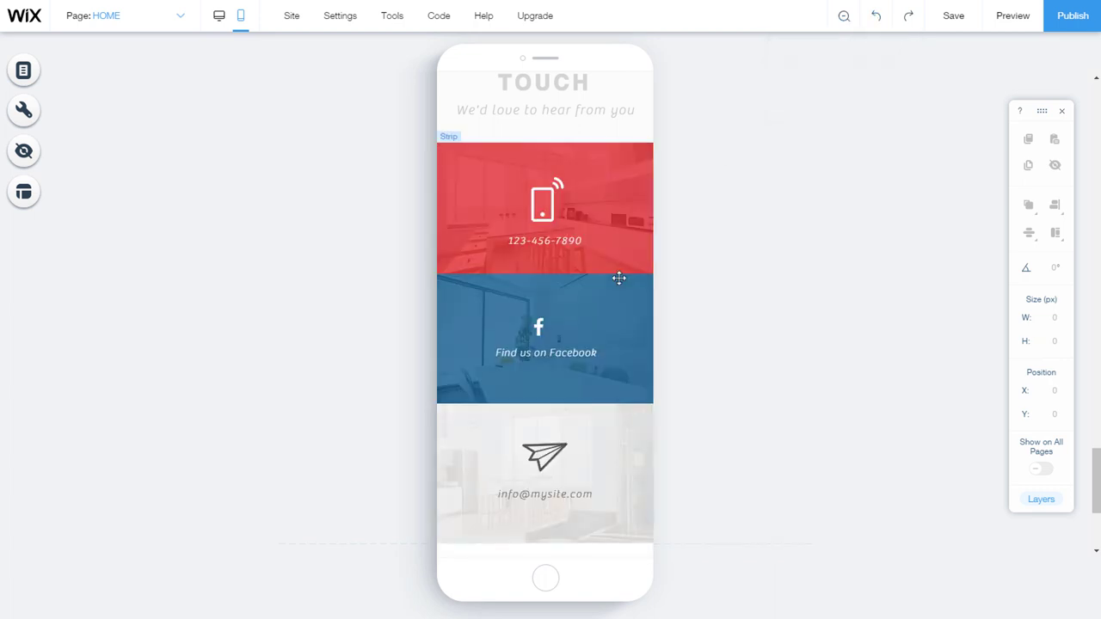
pyautogui.click(617, 244)
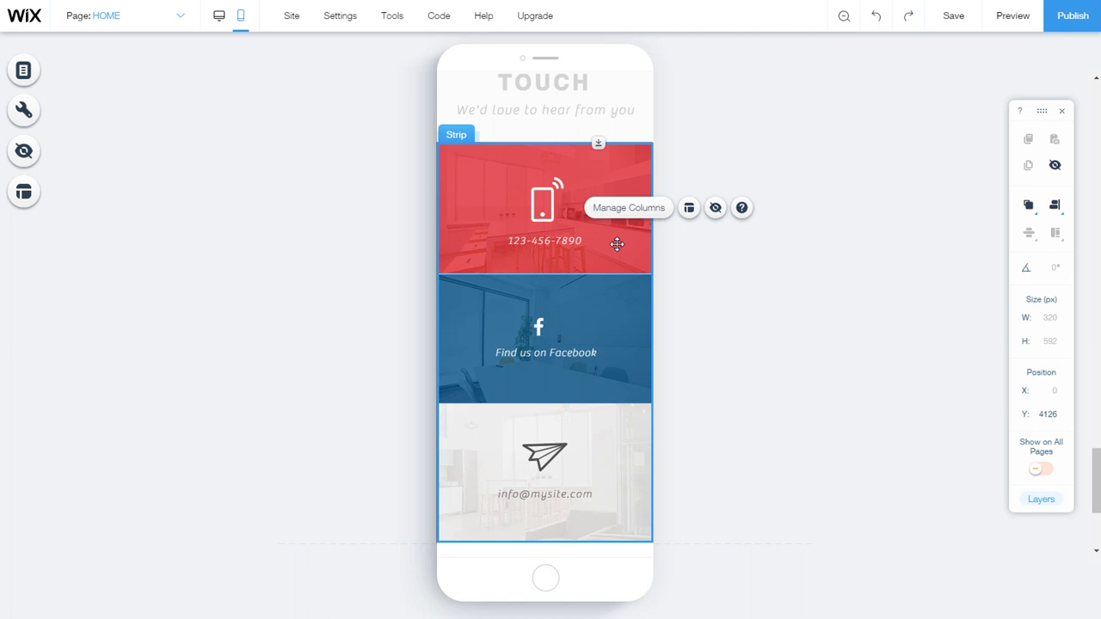
pyautogui.click(689, 208)
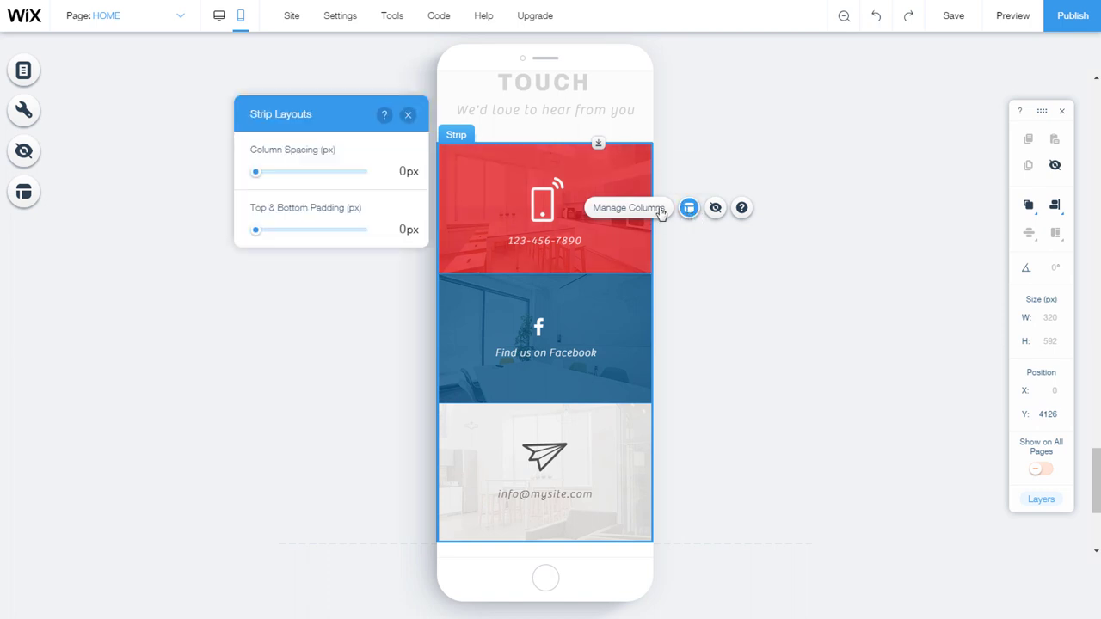
pyautogui.moveTo(260, 175); pyautogui.dragTo(279, 175)
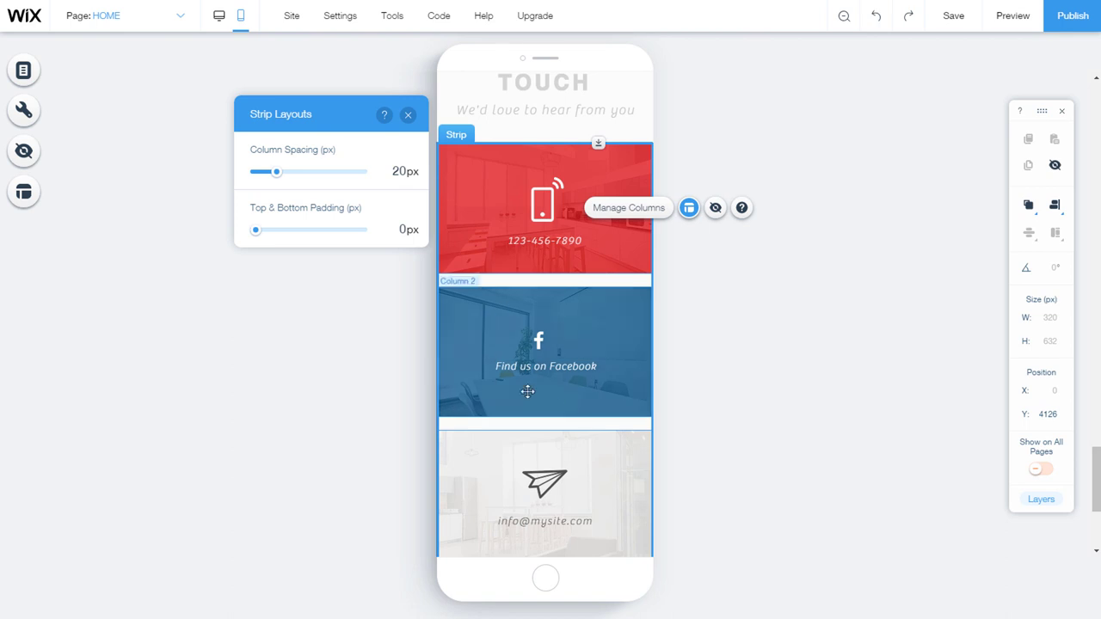
pyautogui.moveTo(269, 174); pyautogui.dragTo(241, 170)
pyautogui.moveTo(257, 265)
pyautogui.mouseDown()
pyautogui.moveTo(309, 271)
pyautogui.moveTo(240, 266)
pyautogui.mouseUp()
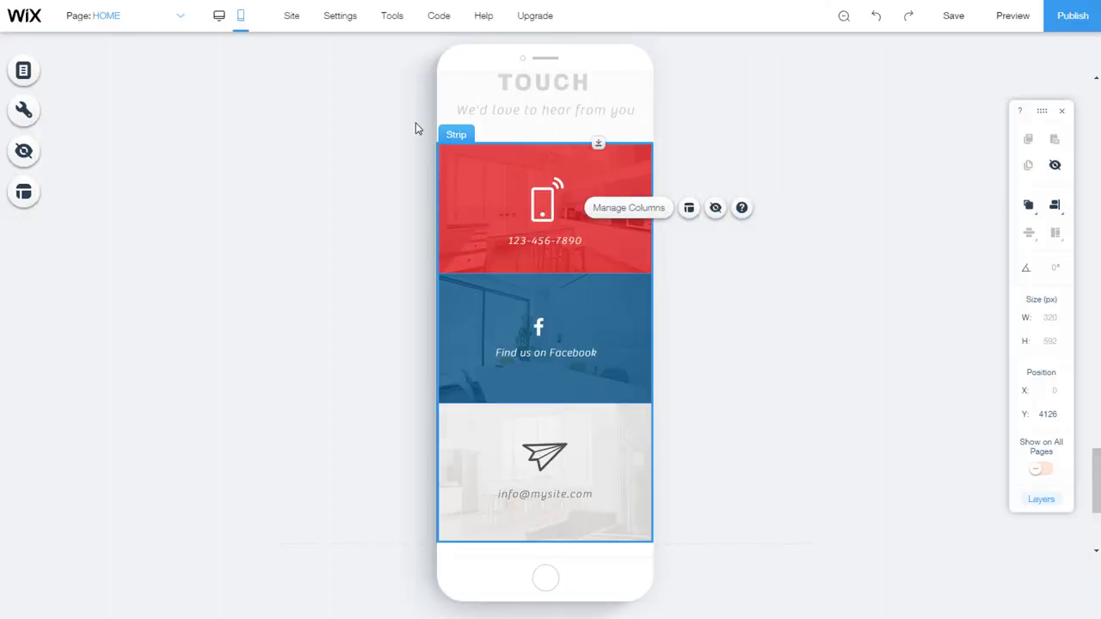
# Select the blank space below the Cold Brew Coffee strip and delete it.
pyautogui.scroll(3, 663, 147)
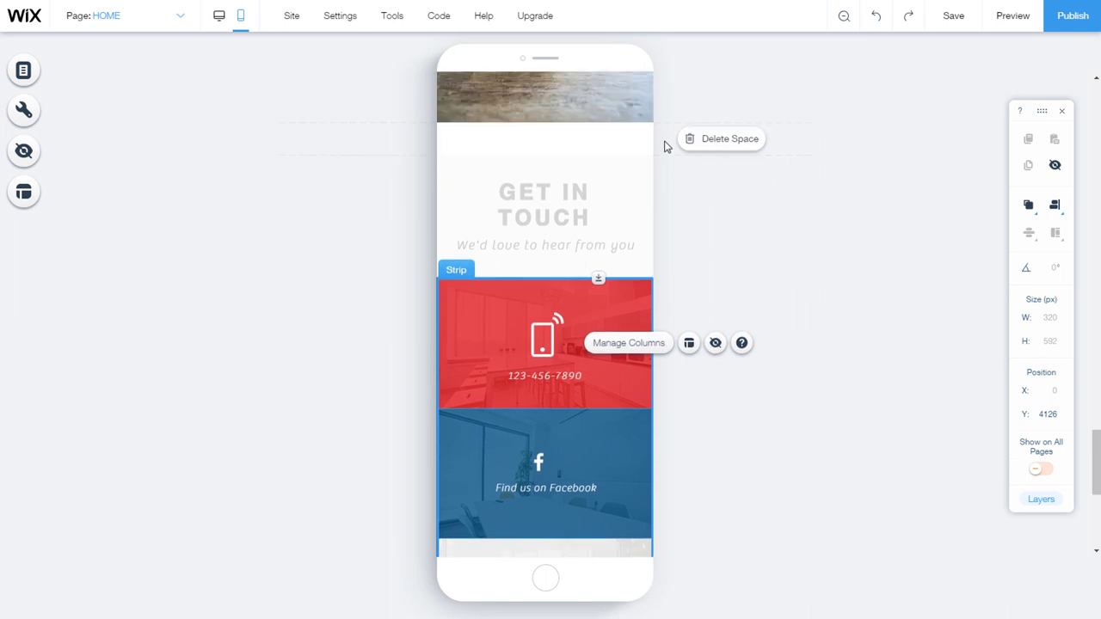
pyautogui.scroll(3, 667, 172)
pyautogui.click(637, 278)
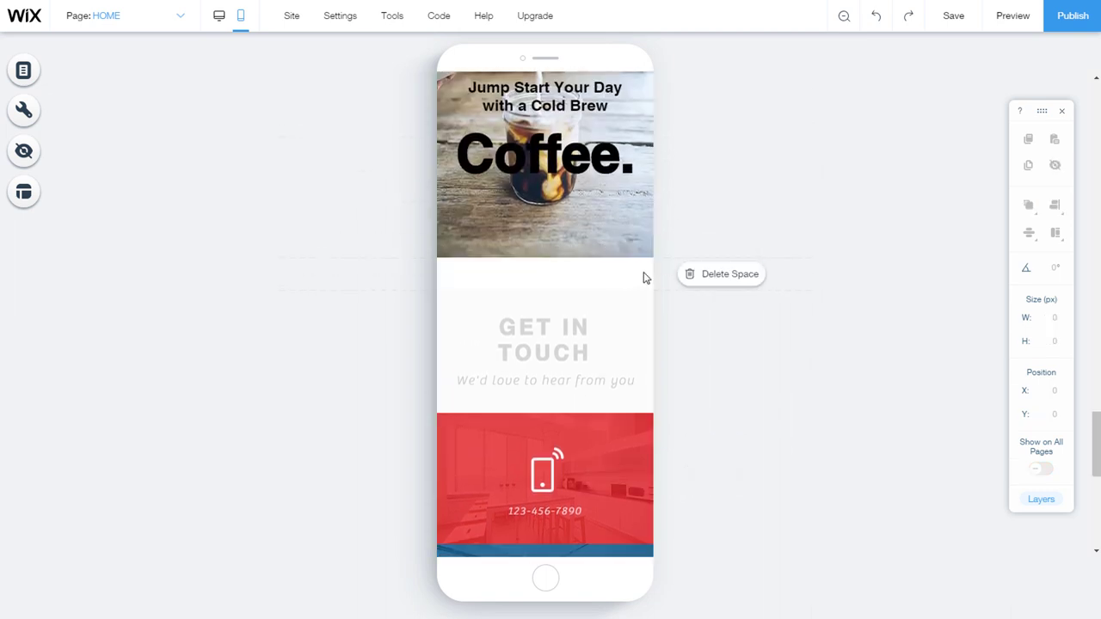
pyautogui.click(737, 276)
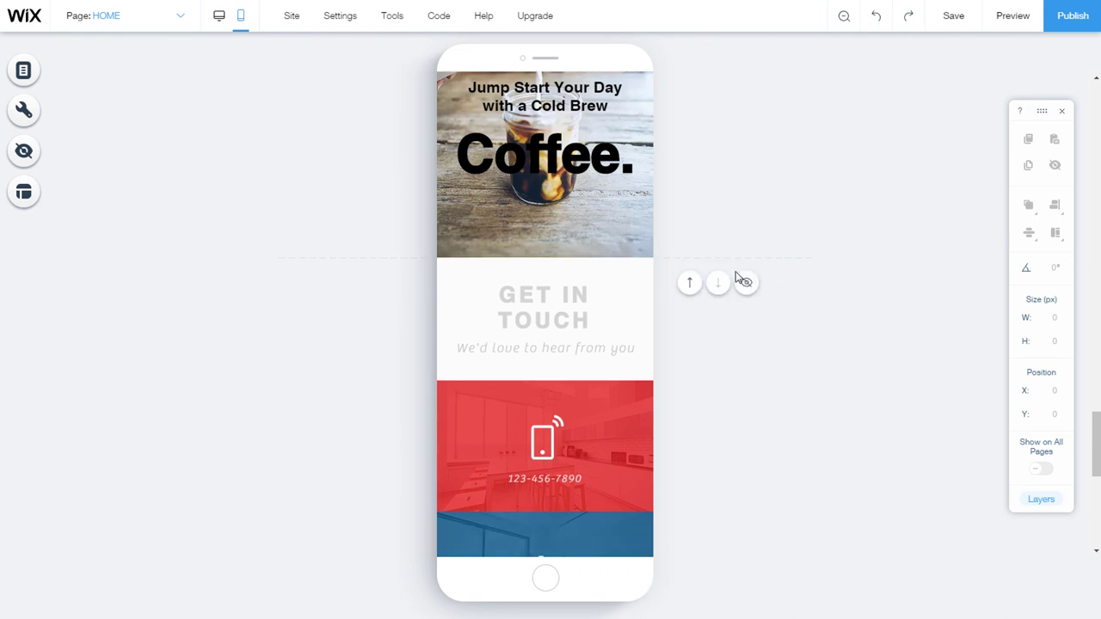